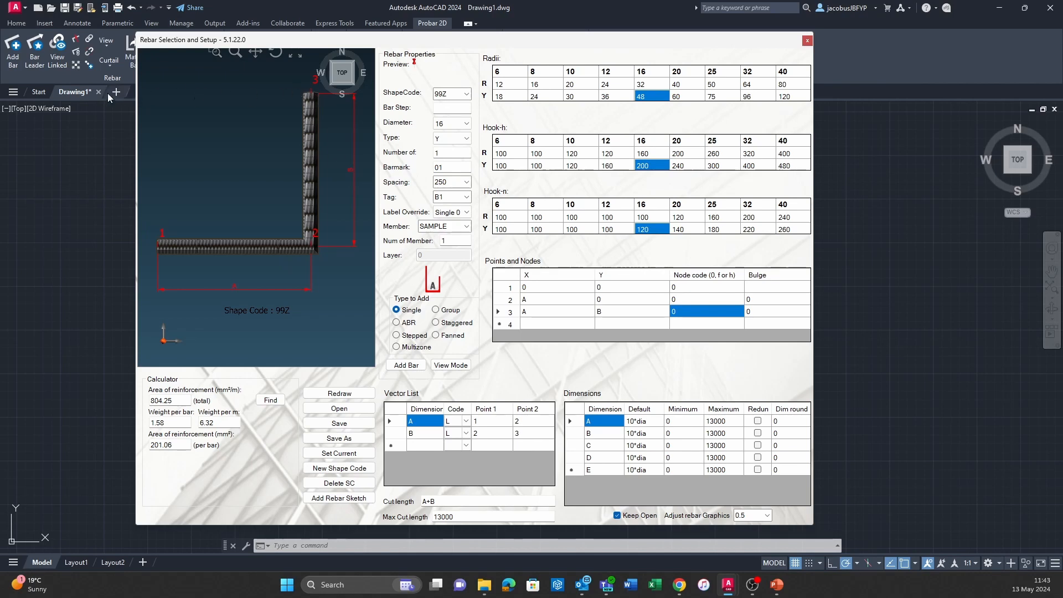
Add dimension C to the vector list with code L, running from point 3 to point 4.
left_click(420, 446)
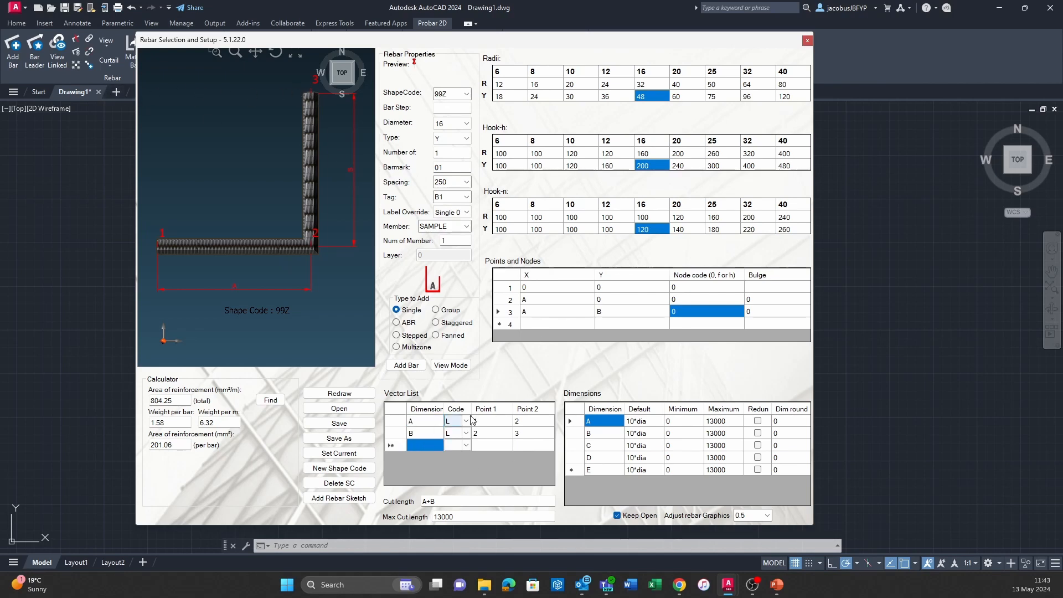
type("C")
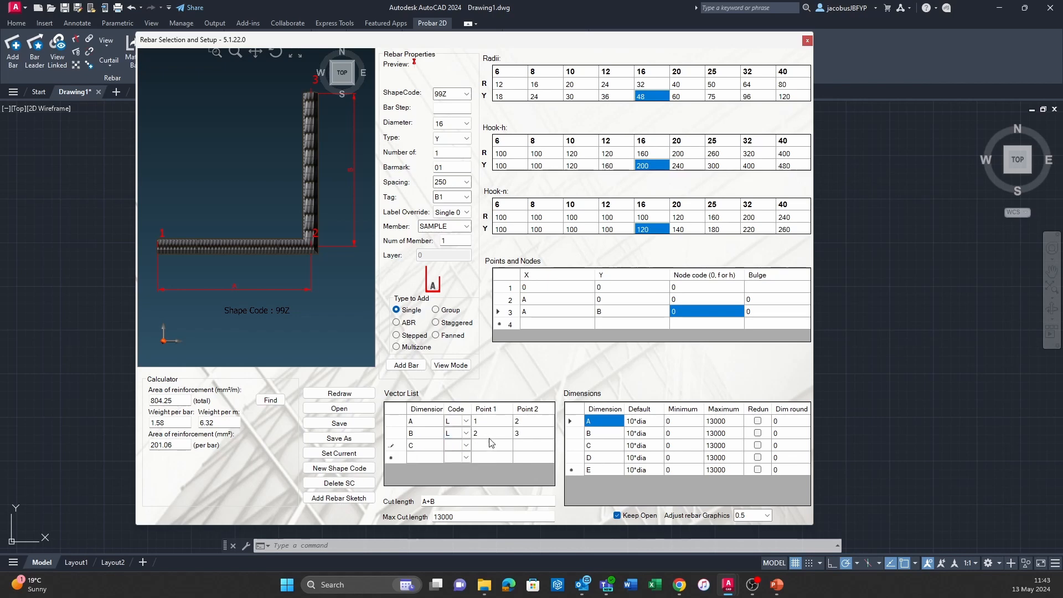
left_click(467, 446)
left_click(460, 456)
left_click(497, 451)
type("3")
left_click(532, 446)
type("4")
key("Return")
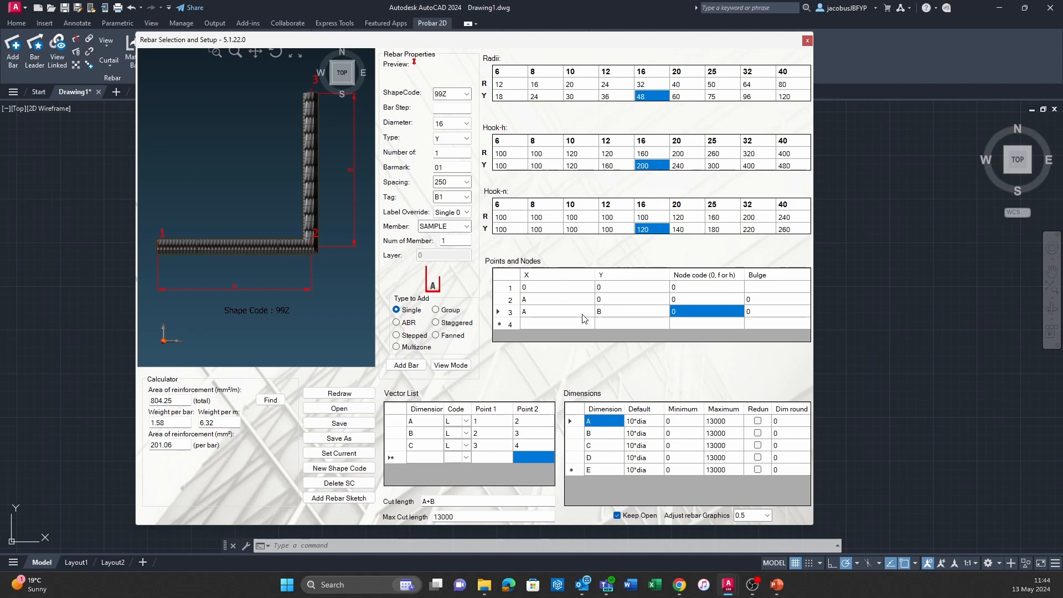
Define point 4 in the points and nodes table with X set to -C and Y set to B.
left_click(642, 462)
left_click(626, 445)
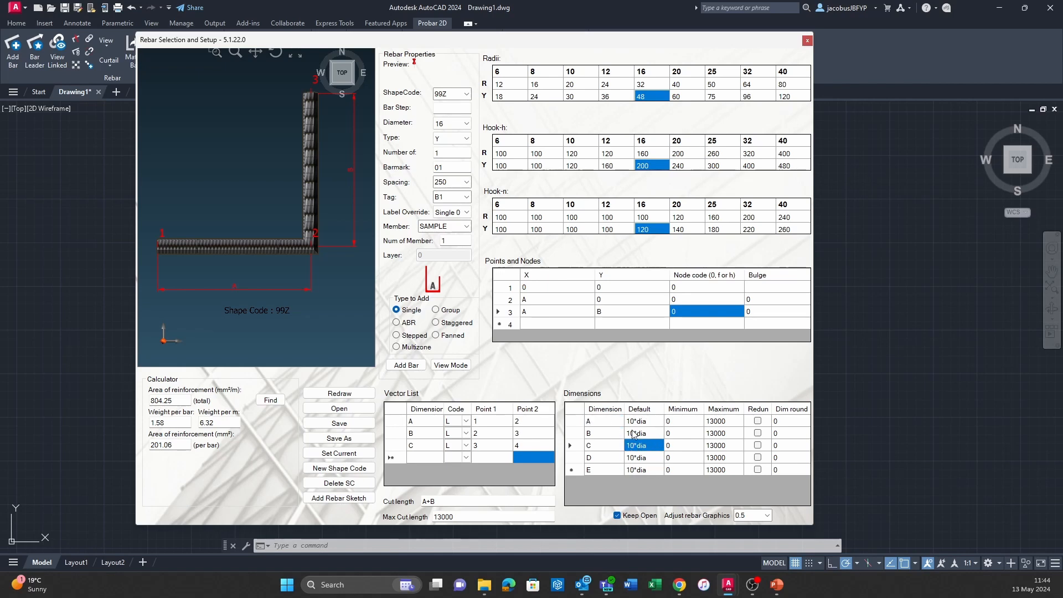
left_click(538, 320)
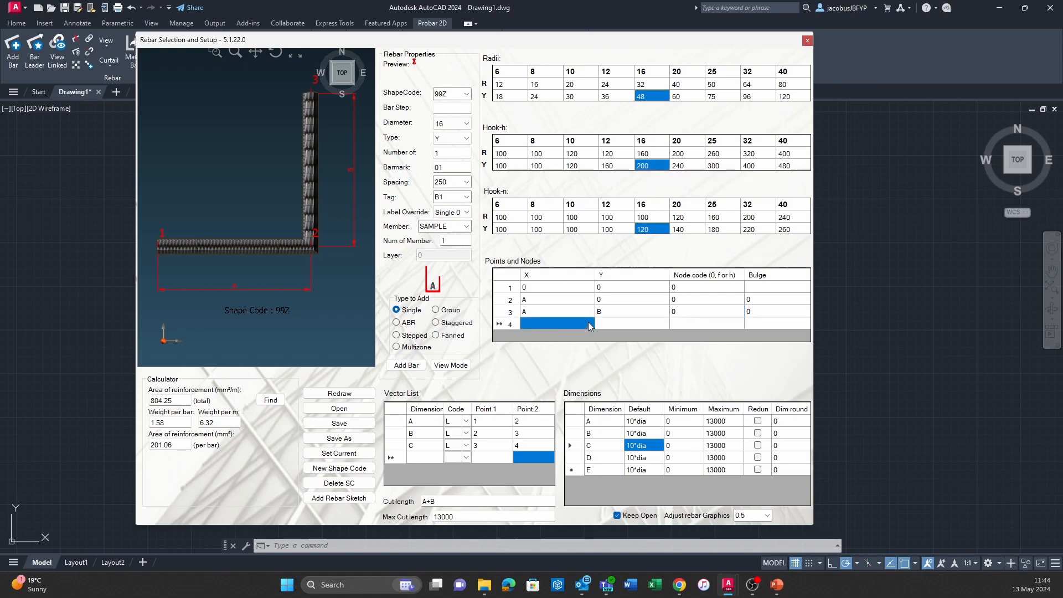
type("-C")
key("Return")
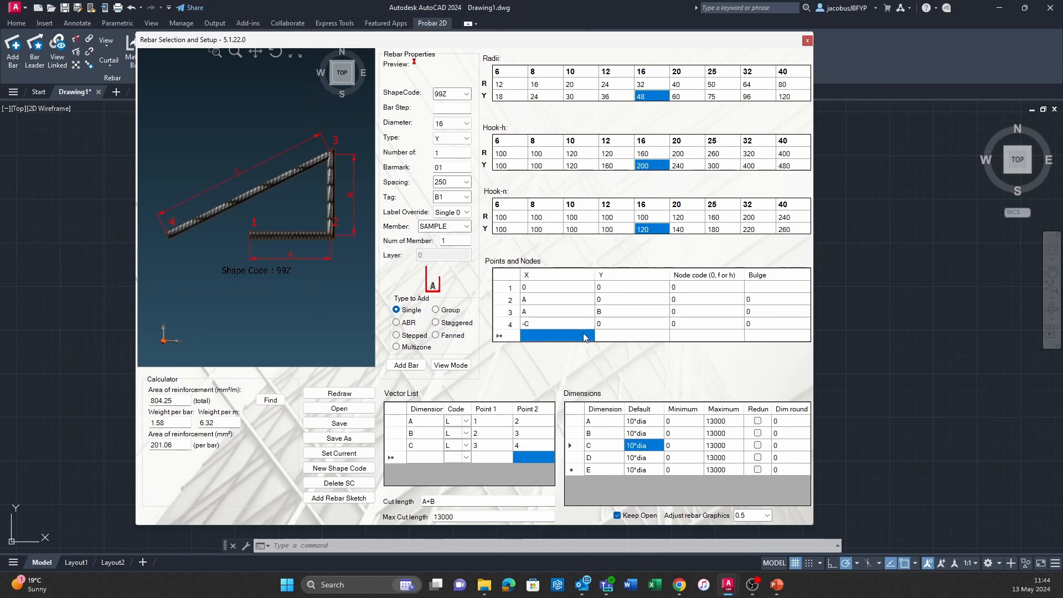
left_click(627, 327)
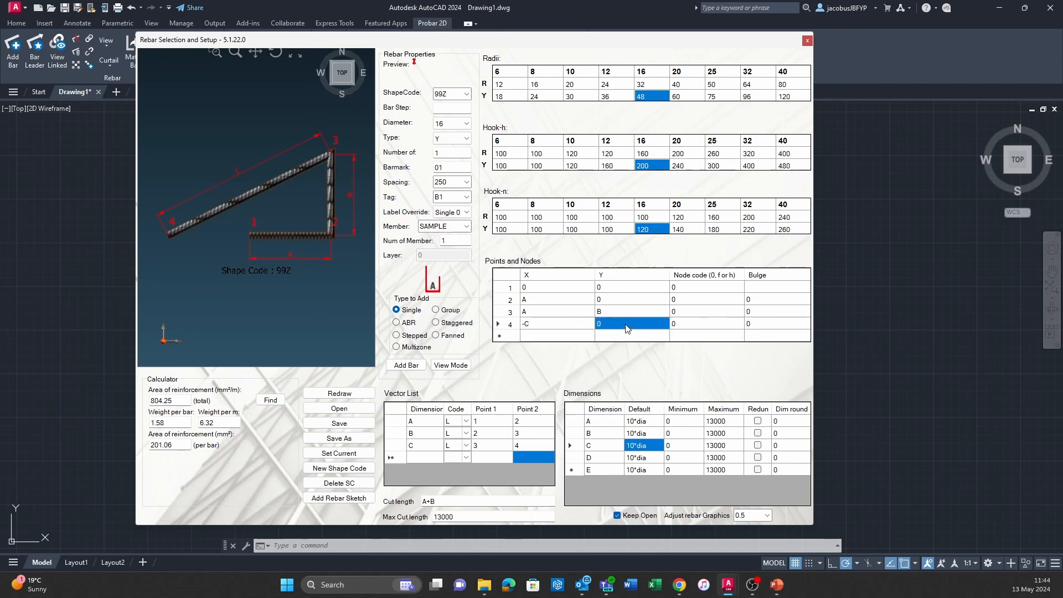
type("B")
key("Return")
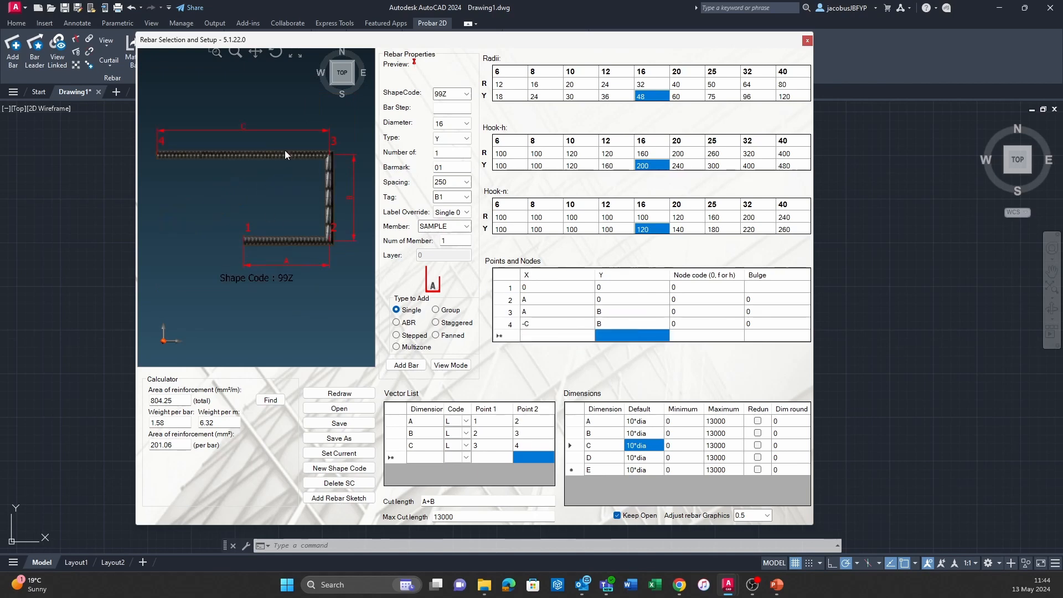
Set the default value of dimension C to 5*dia.
left_click(644, 423)
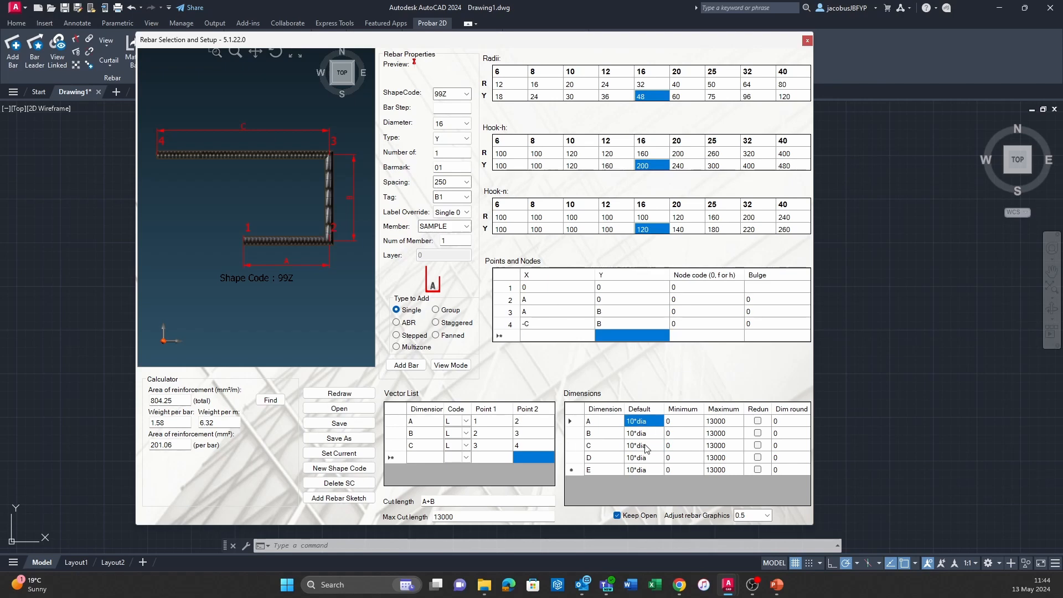
key("Down")
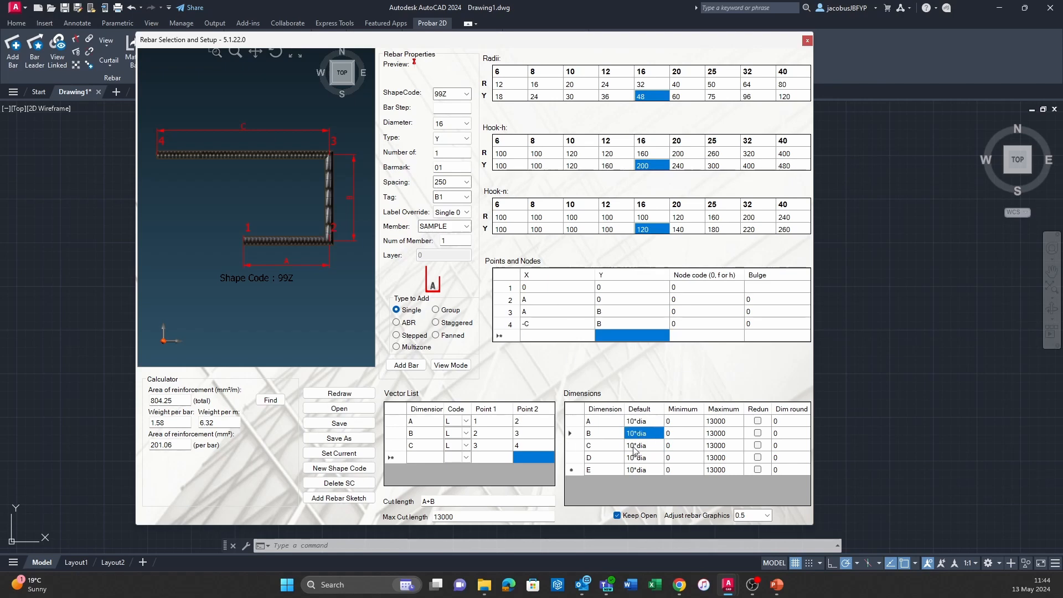
left_click(634, 449)
left_click(628, 448)
left_click(633, 445)
key("BackSpace")
key("BackSpace")
type("5")
key("Return")
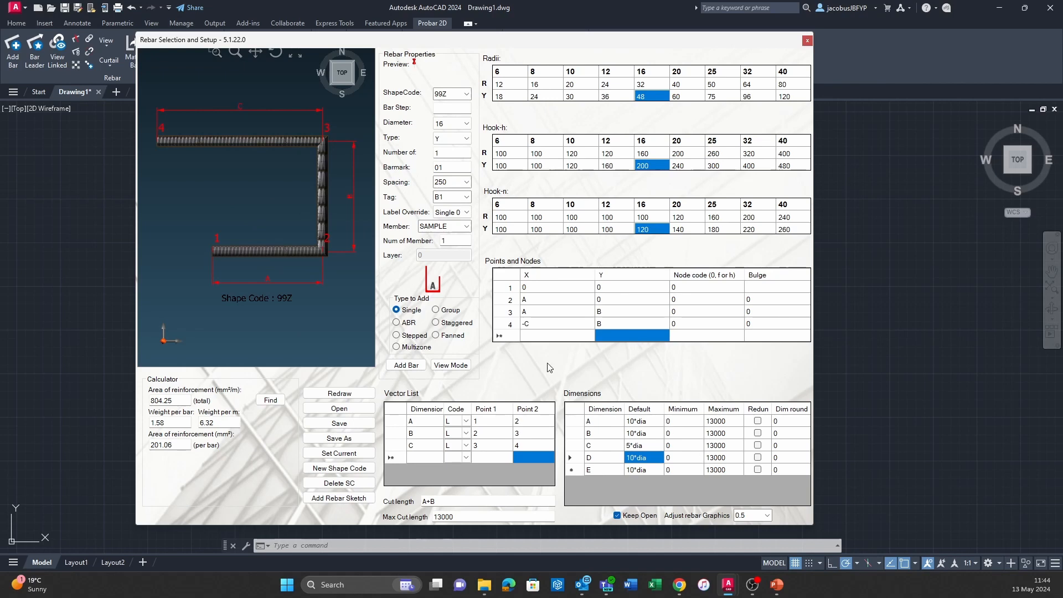
Restore the default value of dimension C to 10*dia.
left_click(640, 447)
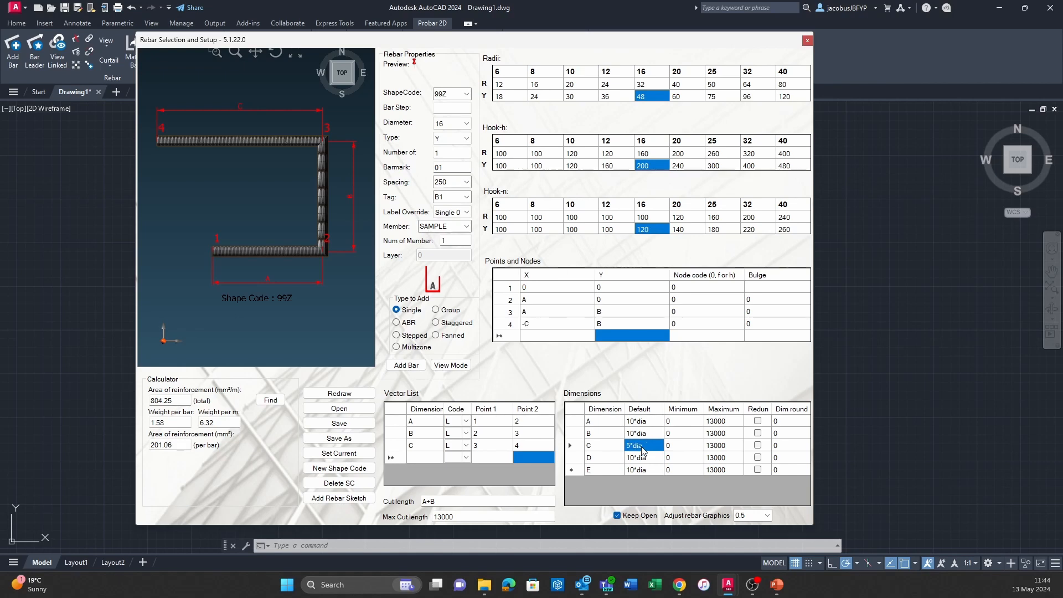
left_click(640, 447)
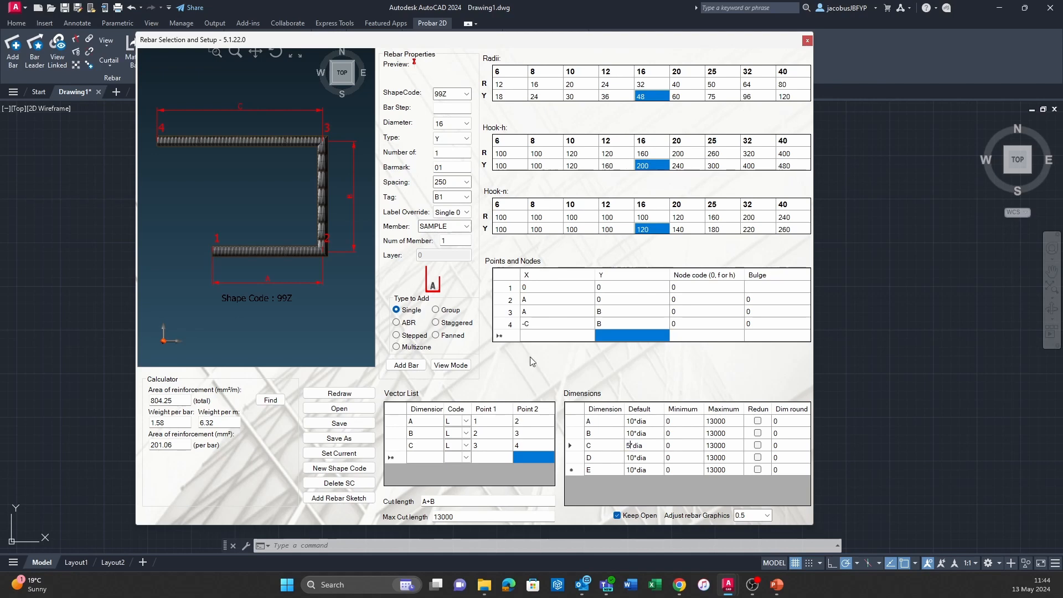
key("BackSpace")
type("10")
key("Return")
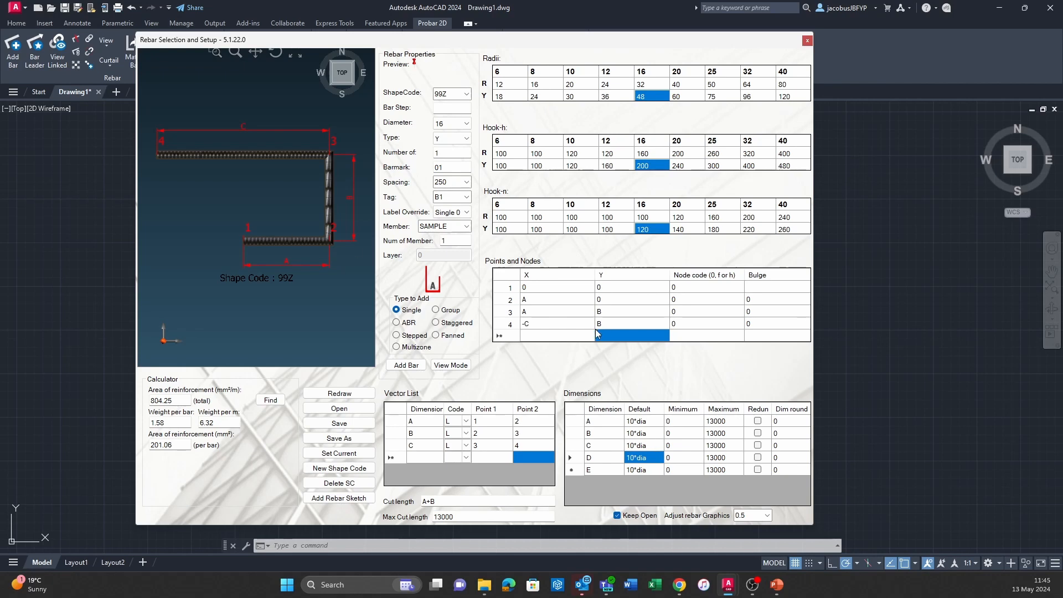
Change the X expression of point 4 to -C-A.
left_click(547, 324)
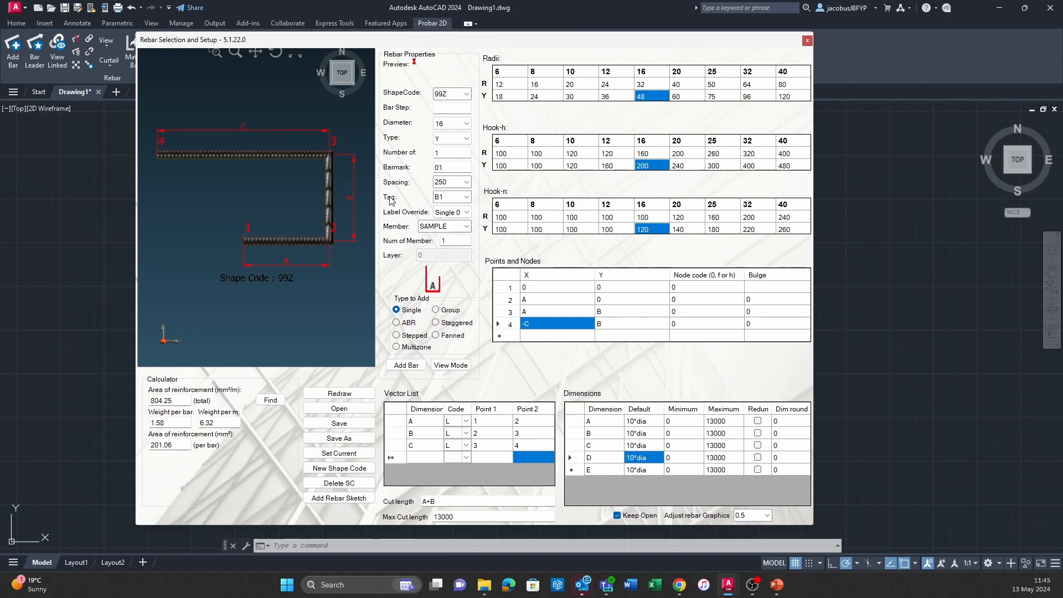
left_click(553, 322)
type("-A")
key("Return")
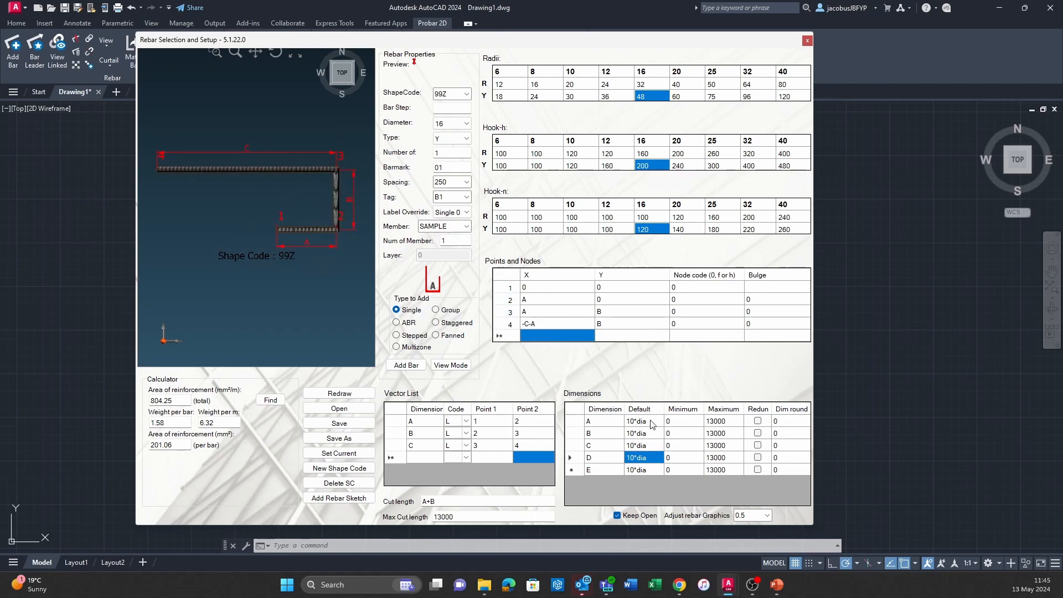
Replace the X expression of point 4 with a positive C.
left_click(547, 329)
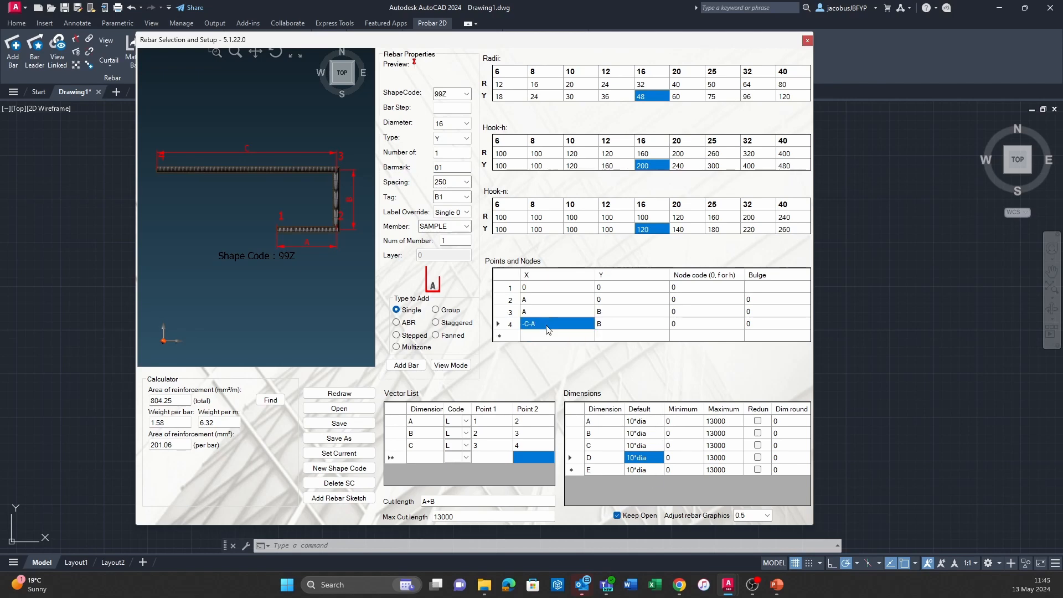
left_click(547, 329)
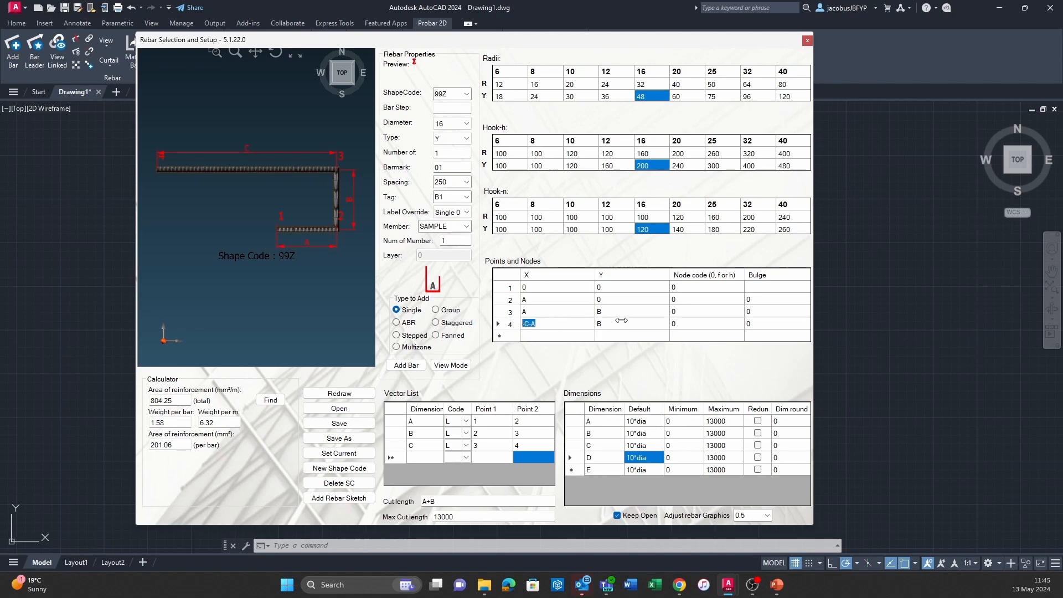
type("C")
key("Return")
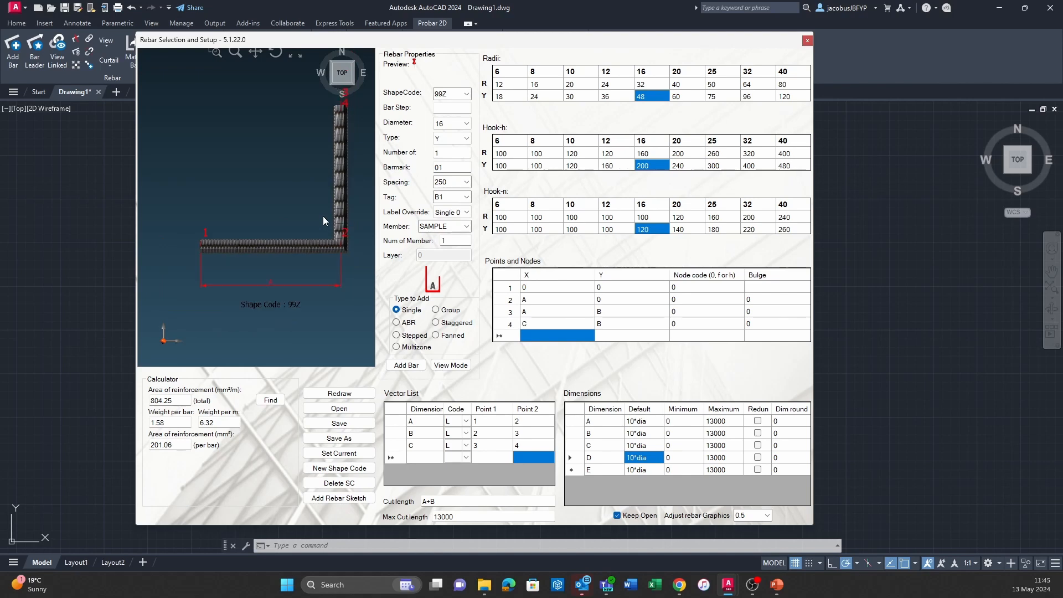
Set the X expression of point 4 back to -C.
left_click(549, 324)
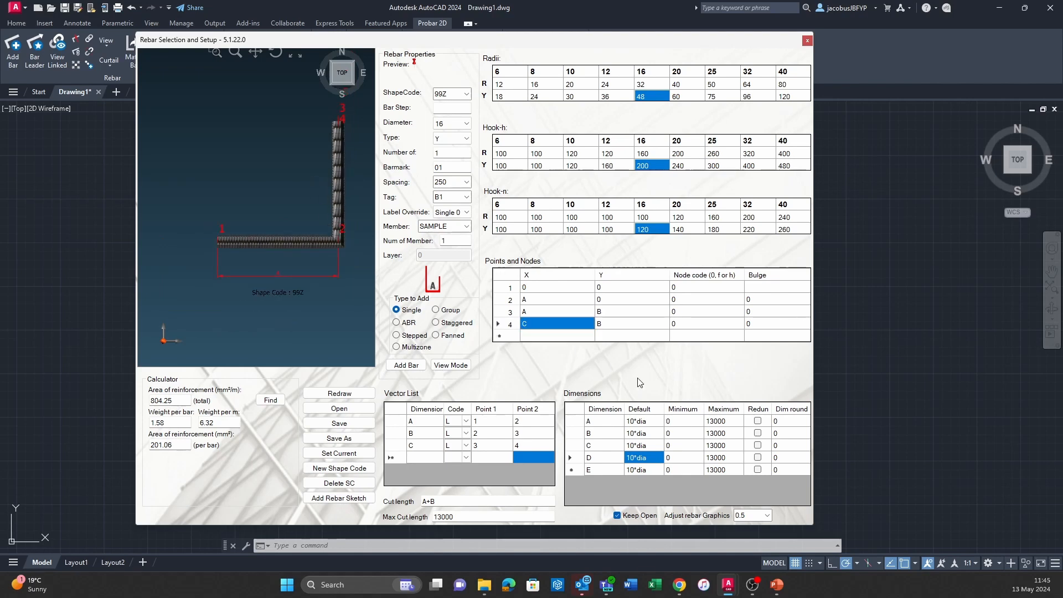
type("-")
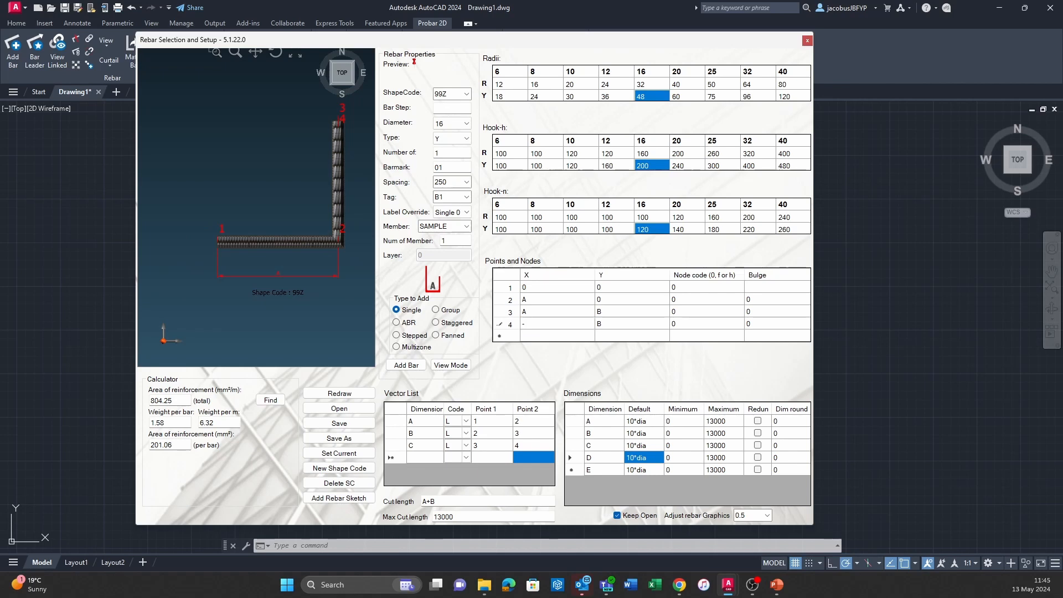
type("C")
key("Return")
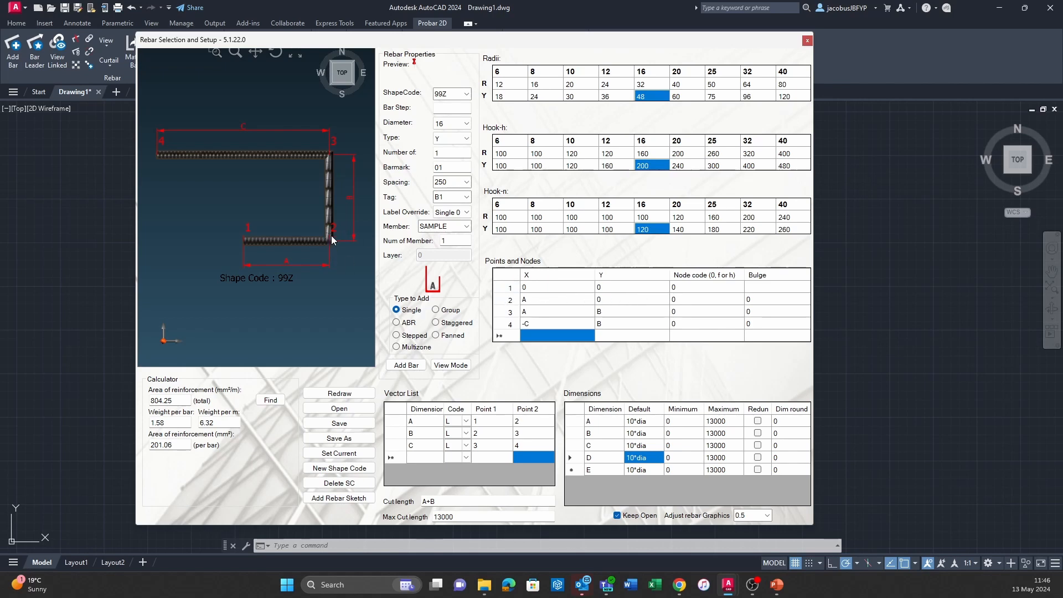
Fillet the bends at points 2 and 3 by setting both node codes to f.
left_click(709, 300)
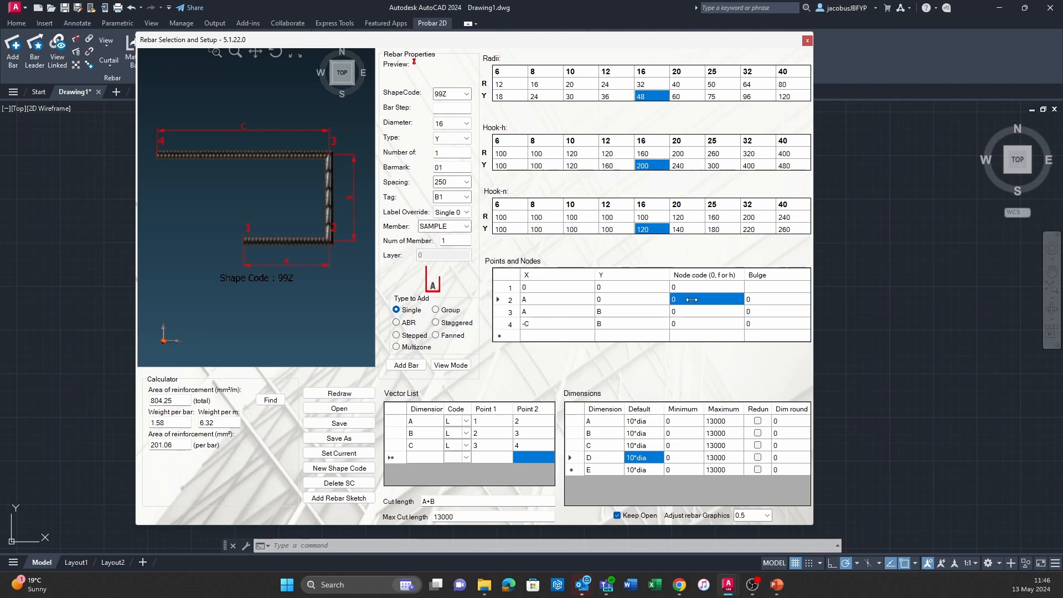
type("f")
key("Return")
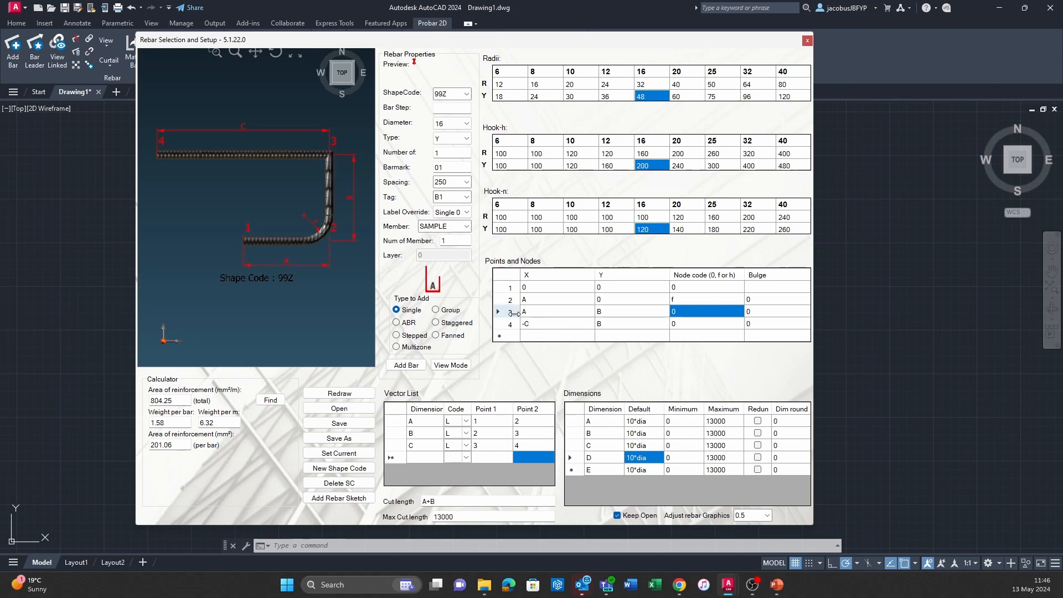
left_click(689, 312)
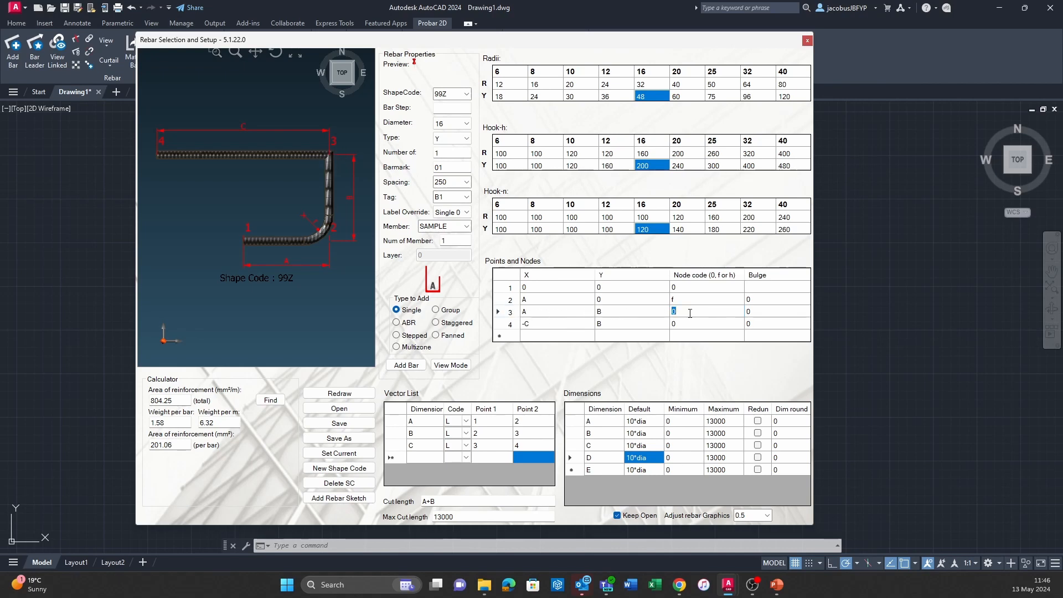
key("Return")
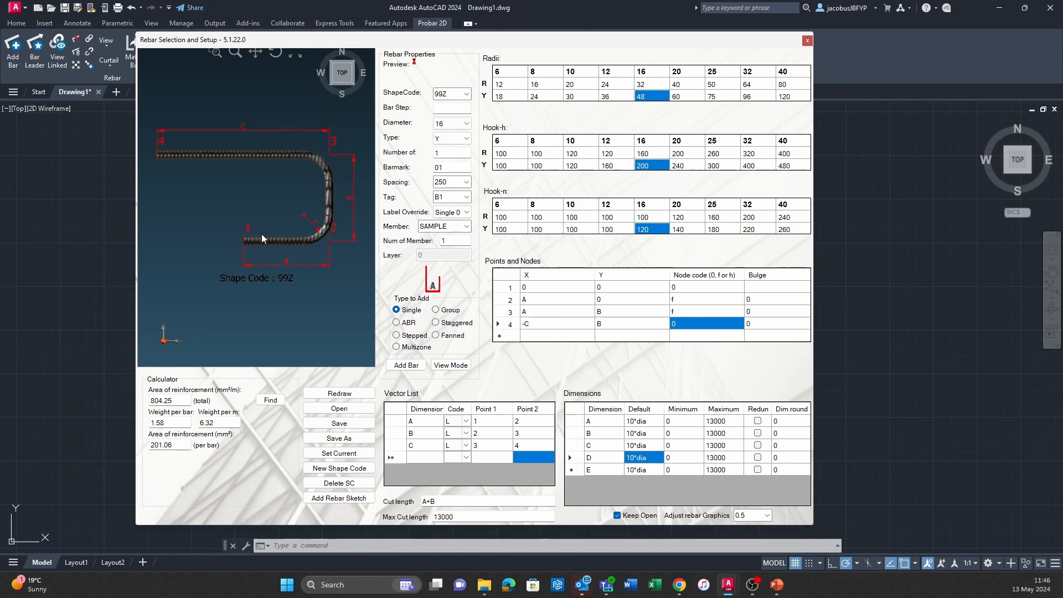
Save shape code 99Z, insert its rebar sketch in the empty drawing area, and close the rebar setup dialog.
left_click(343, 427)
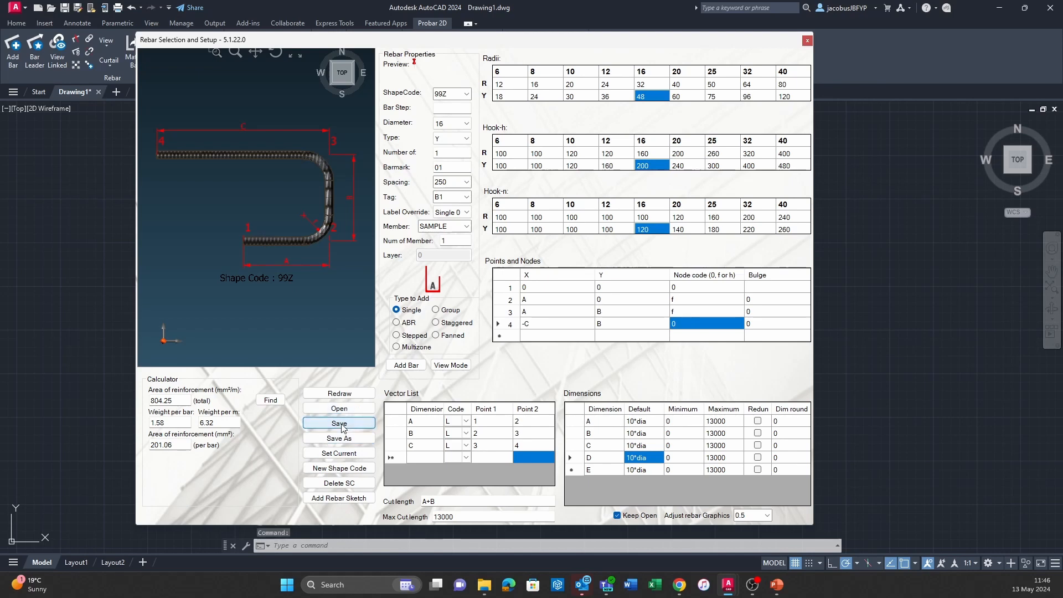
left_click(342, 497)
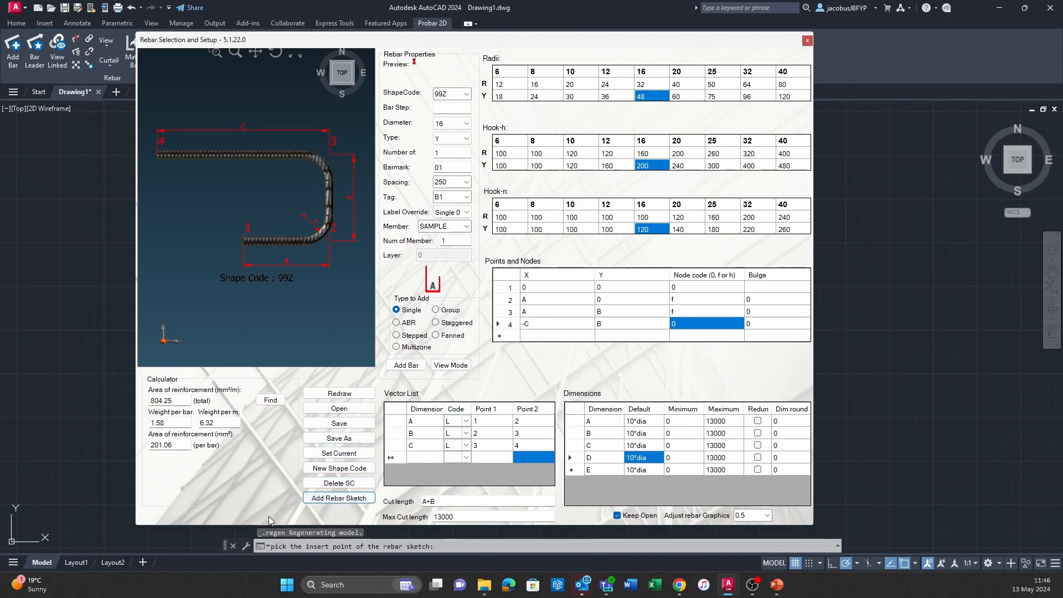
left_click(338, 498)
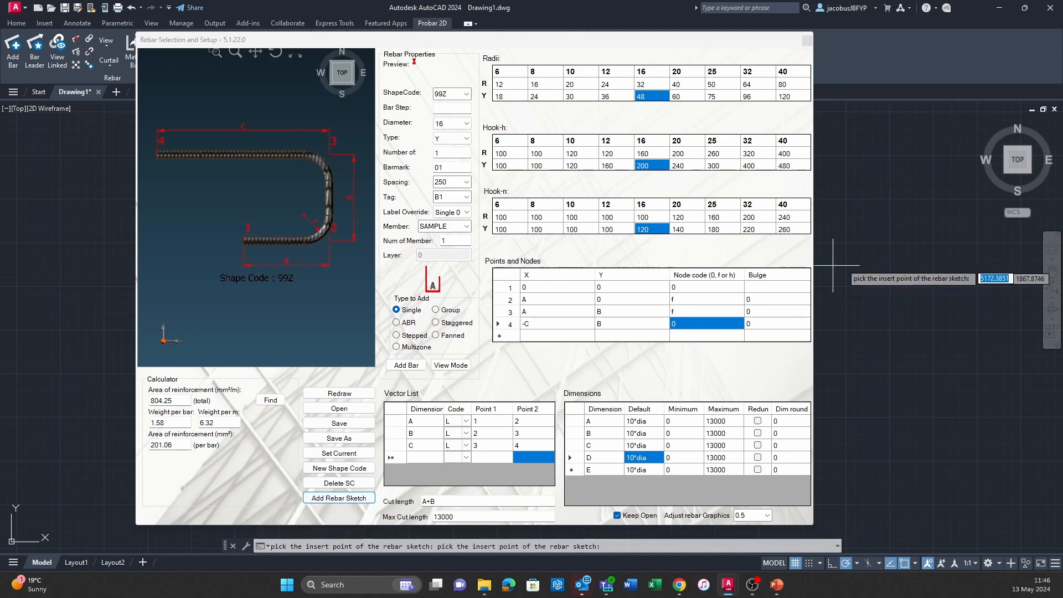
scroll(900, 261, "down", 2)
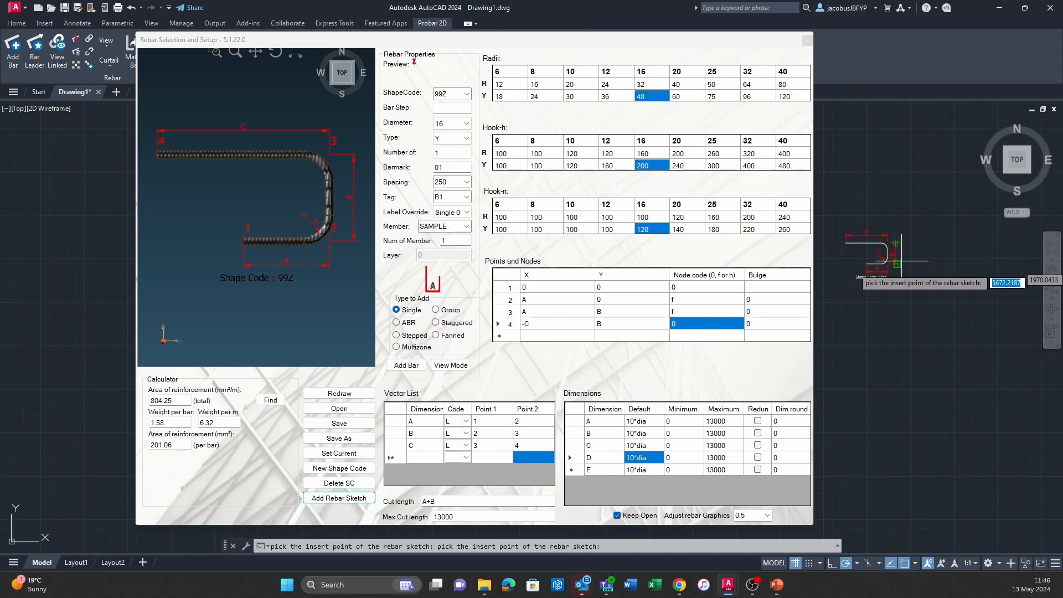
key("Escape")
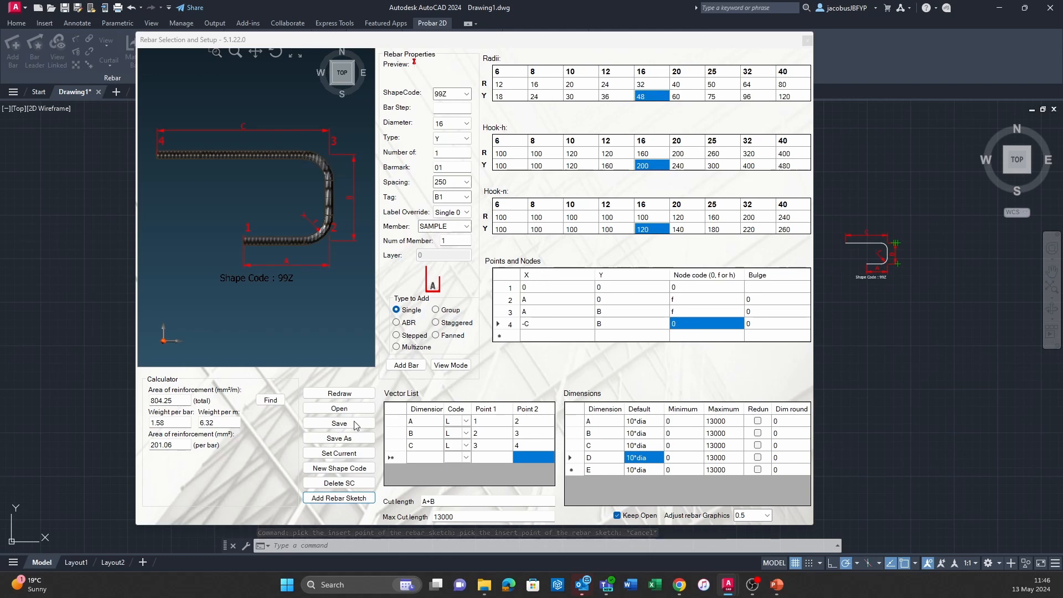
mouse_move(727, 592)
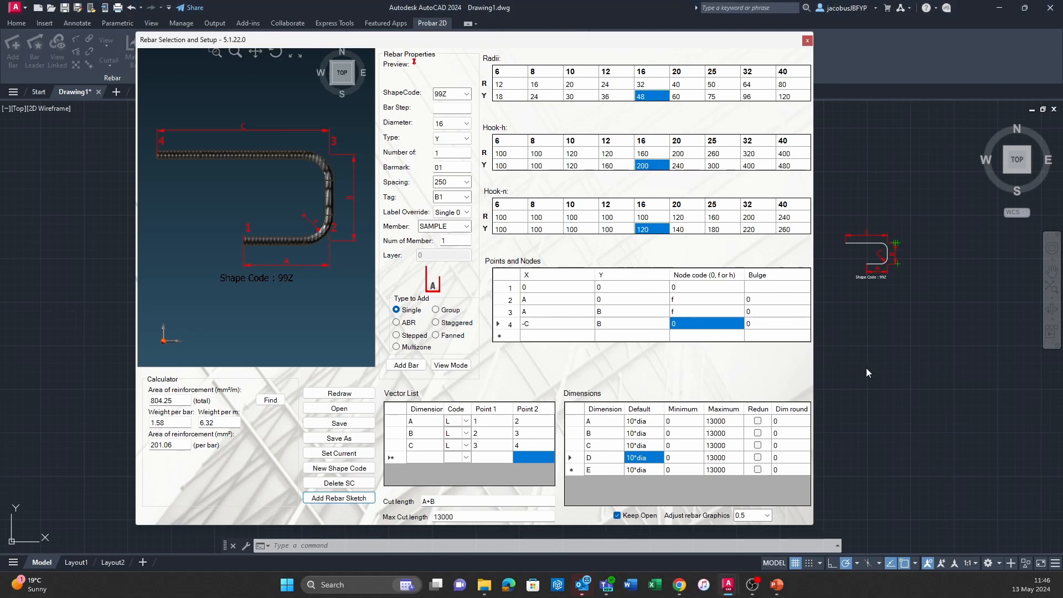
key("Escape")
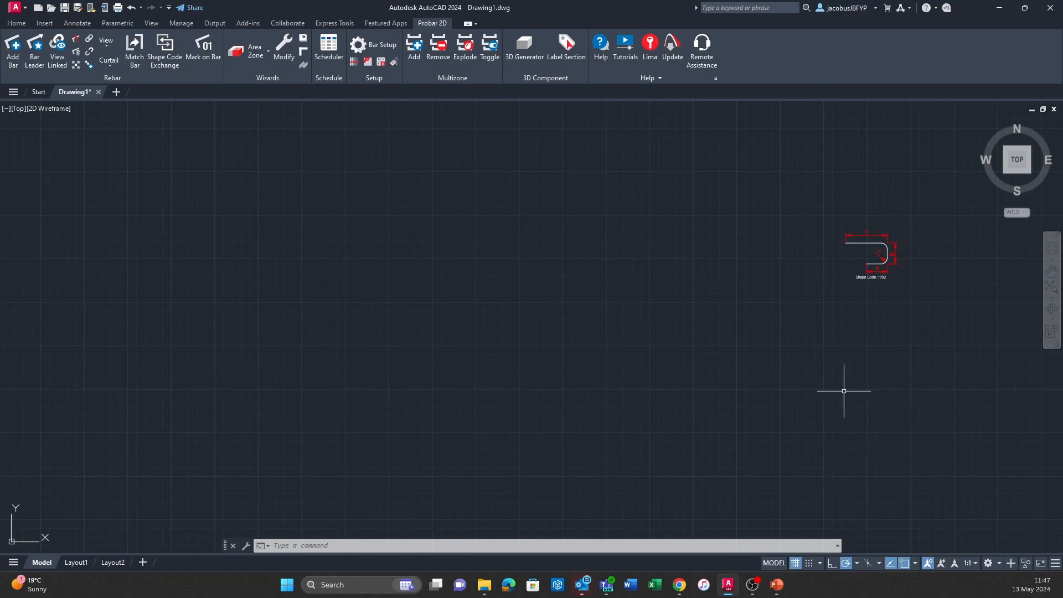
middle_click_drag(852, 312, 785, 363)
type("P")
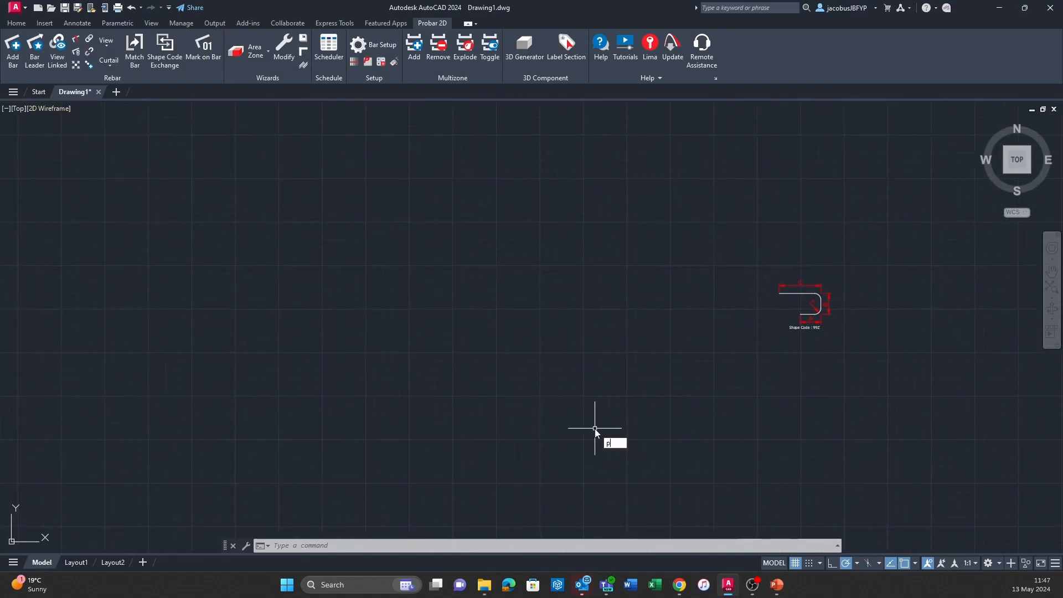
key("BackSpace")
left_click(552, 288)
key("Escape")
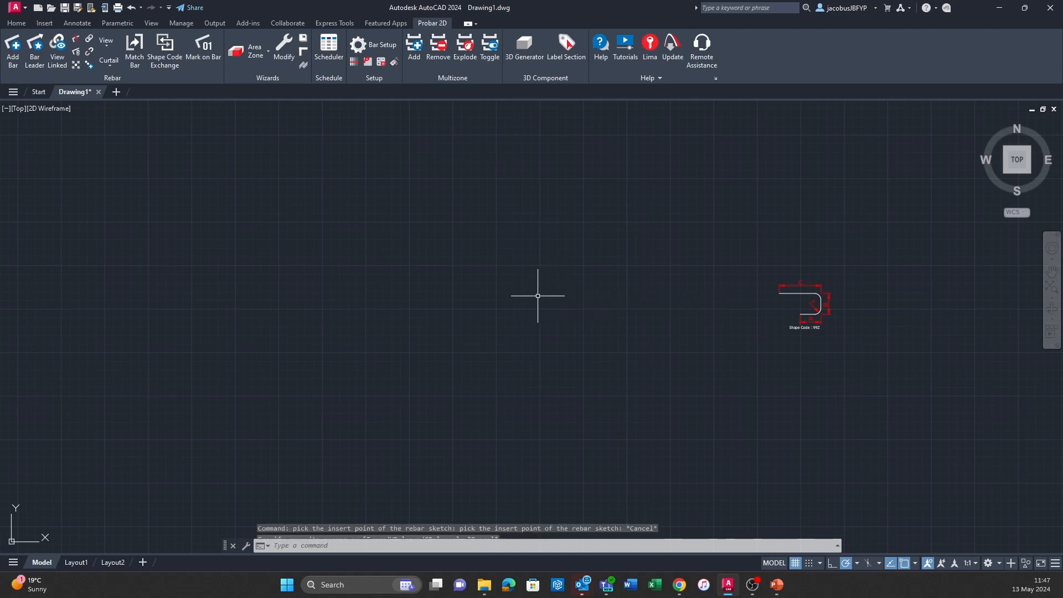
Start adding a single bar to the drawing with shape code 99Z.
scroll(775, 278, "up", 3)
middle_click_drag(775, 278, 613, 312)
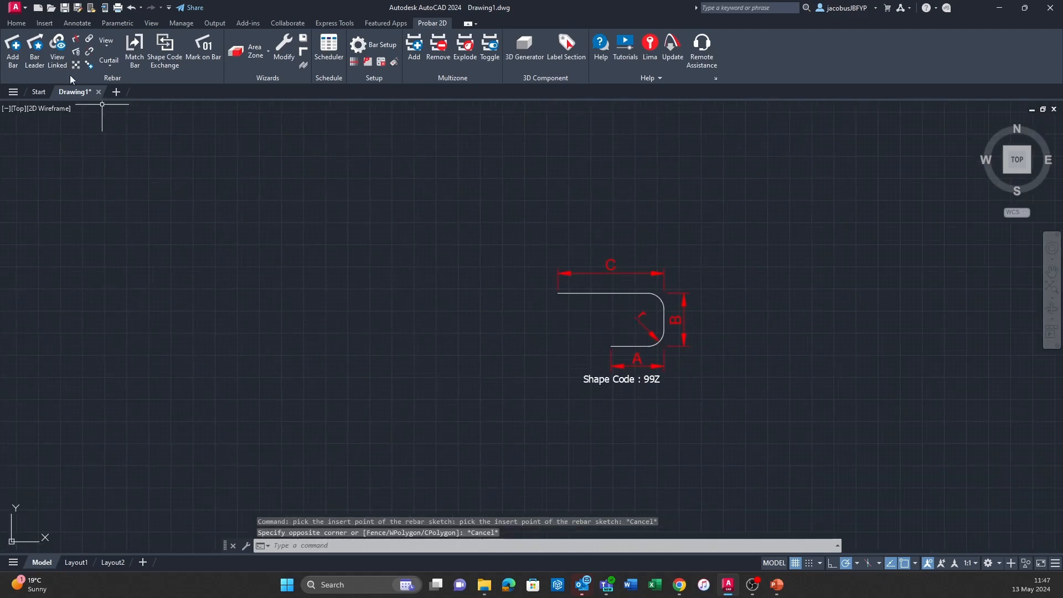
left_click(12, 49)
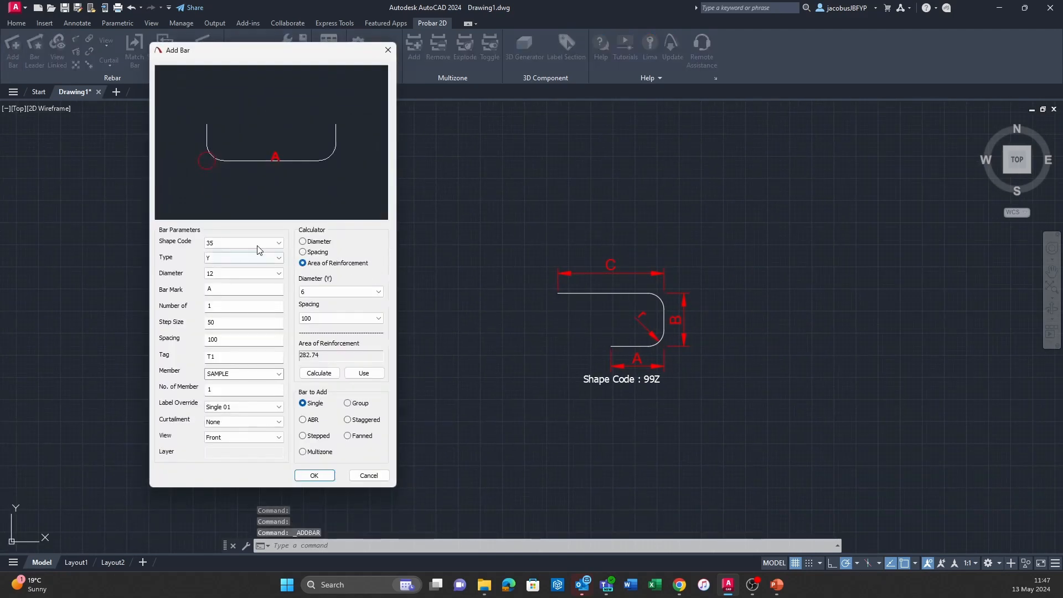
left_click(279, 242)
scroll(278, 333, "down", 10)
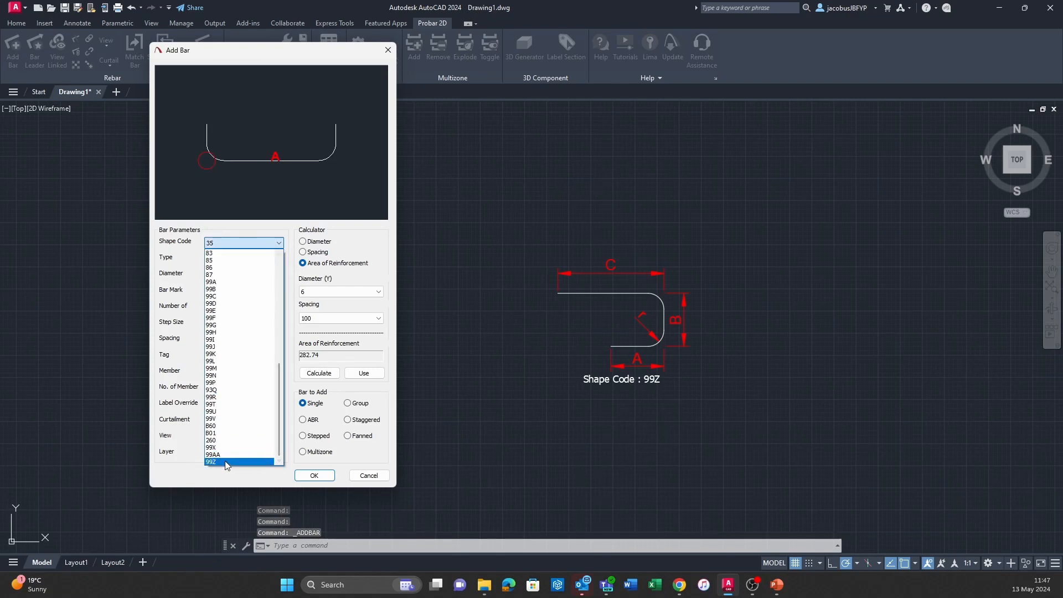
left_click(261, 462)
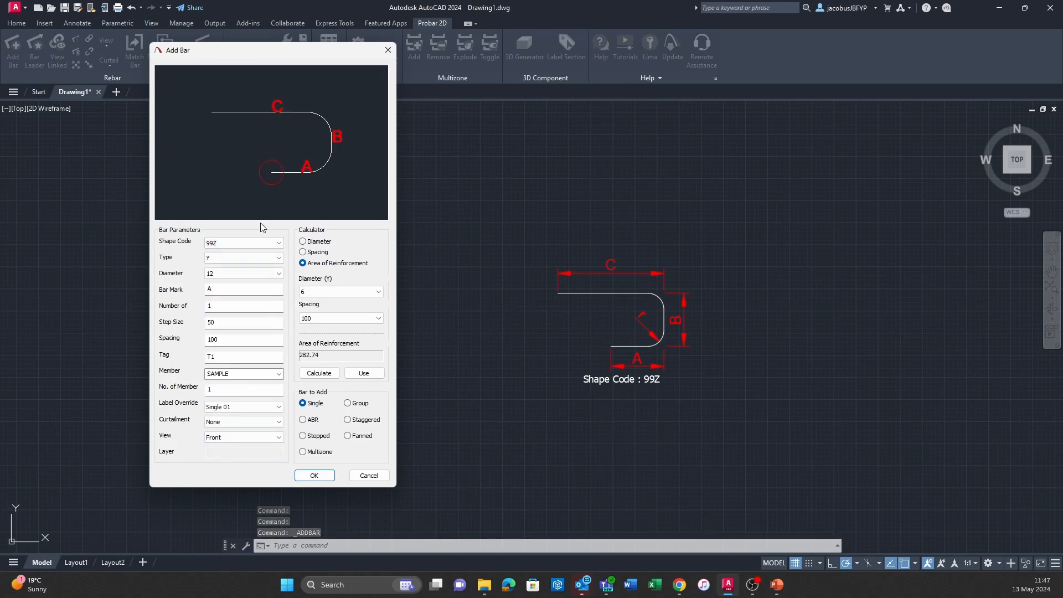
left_click(315, 476)
Place the 99Z bar beside the sketch, with a short horizontal leg A, a vertical leg B and a long horizontal leg C.
left_click(398, 388)
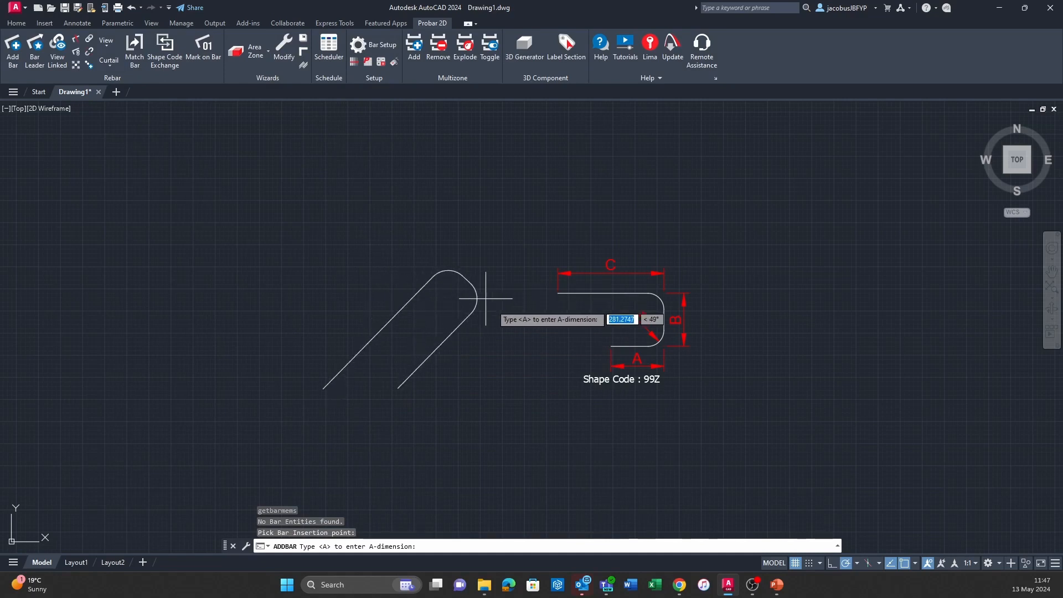
left_click(476, 387)
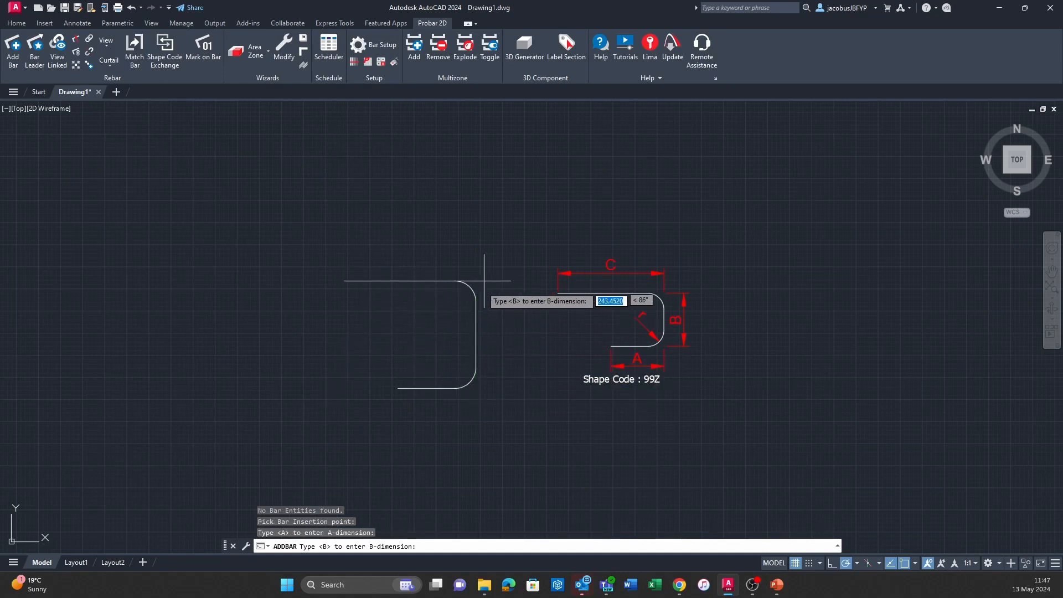
left_click(476, 304)
left_click(98, 303)
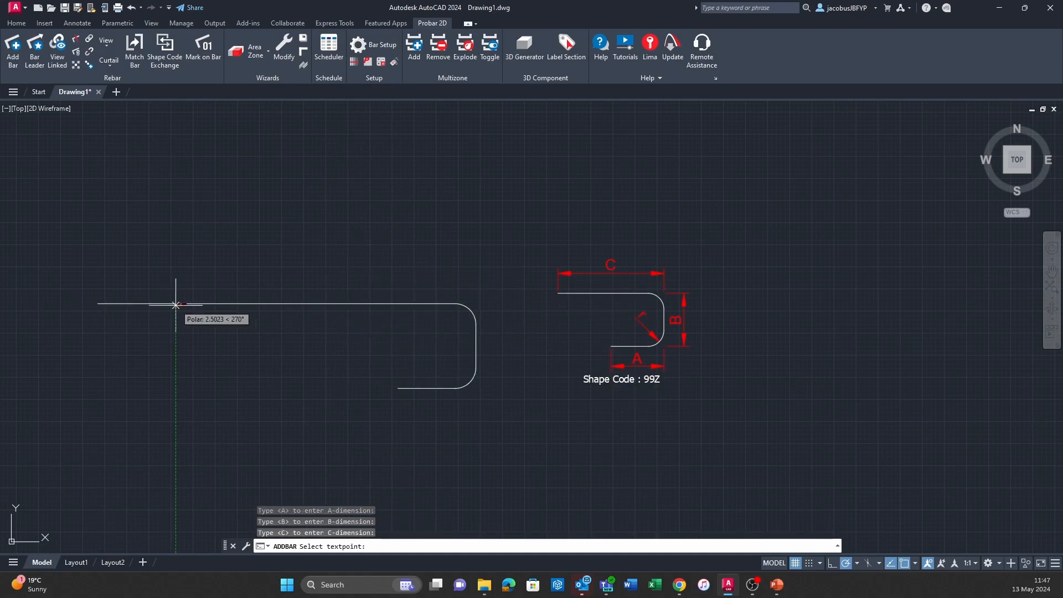
Place the bar's label with a vertical leader above leg C, and finish without adding another bar.
left_click(324, 246)
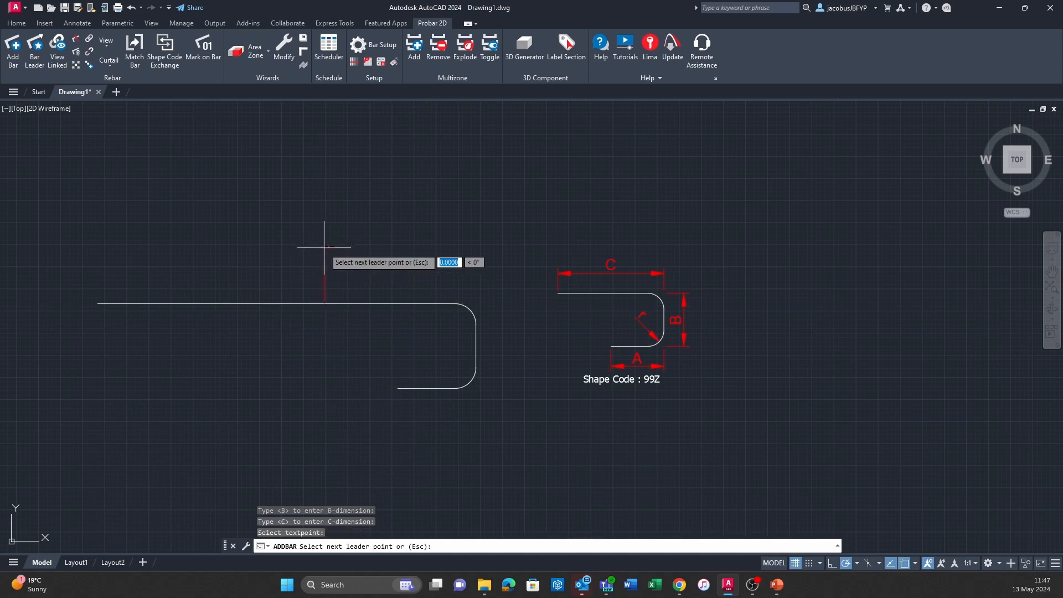
key("Escape")
key("Escape")
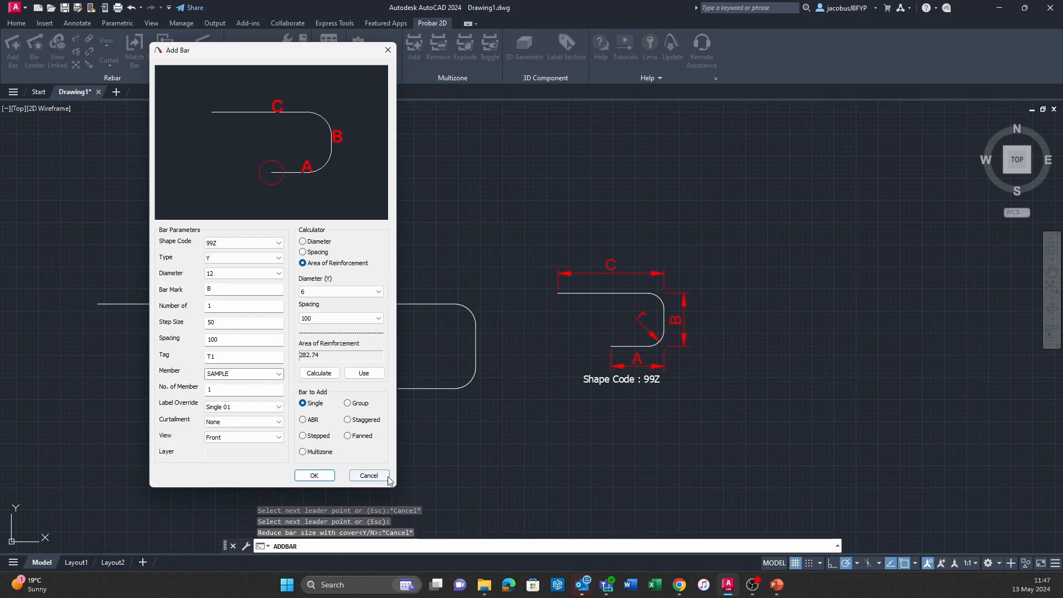
left_click(368, 475)
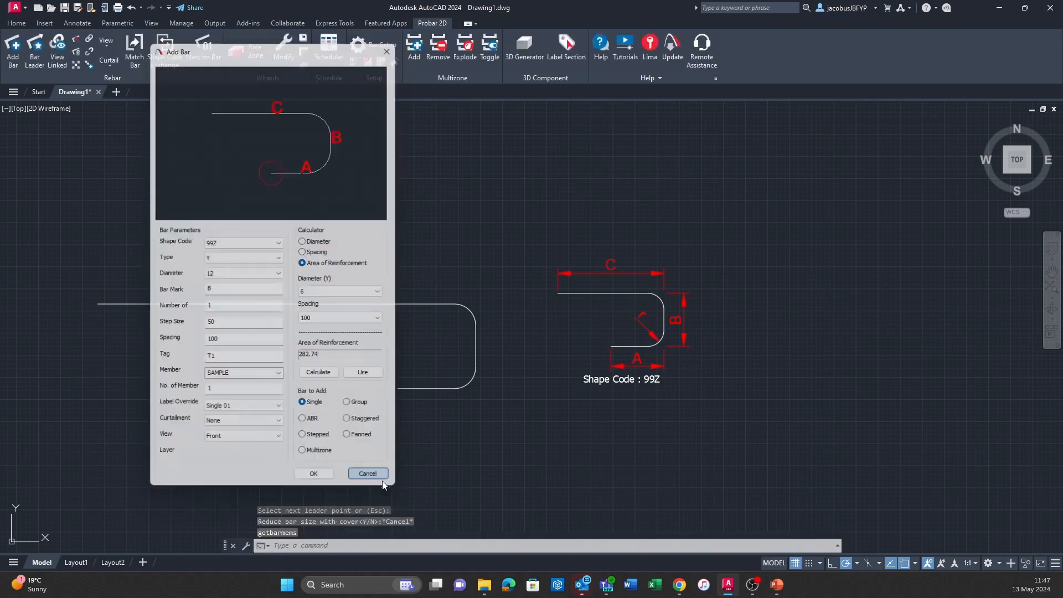
scroll(286, 162, "up", 6)
scroll(286, 162, "down", 4)
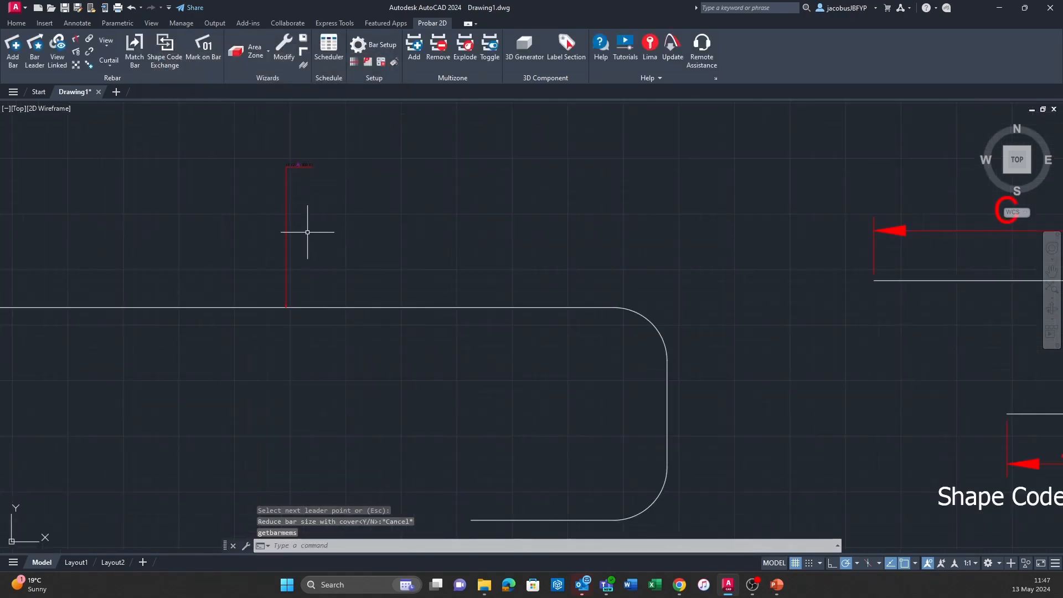
scroll(508, 304, "down", 2)
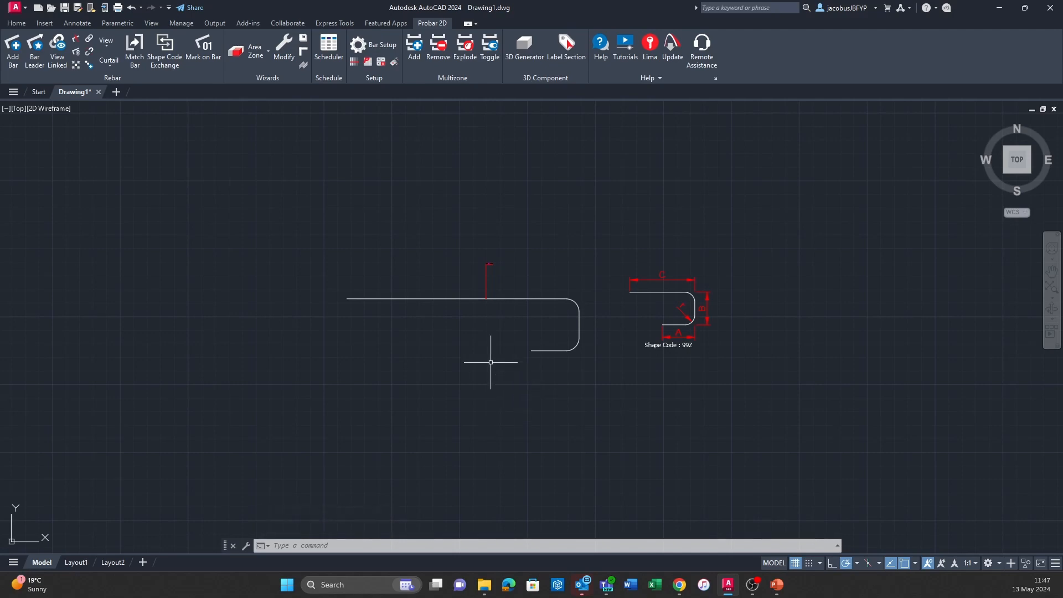
Reopen the rebar setup for shape code 99Z, set its cut length formula to A+B+C, and save it.
middle_click_drag(490, 362, 441, 356)
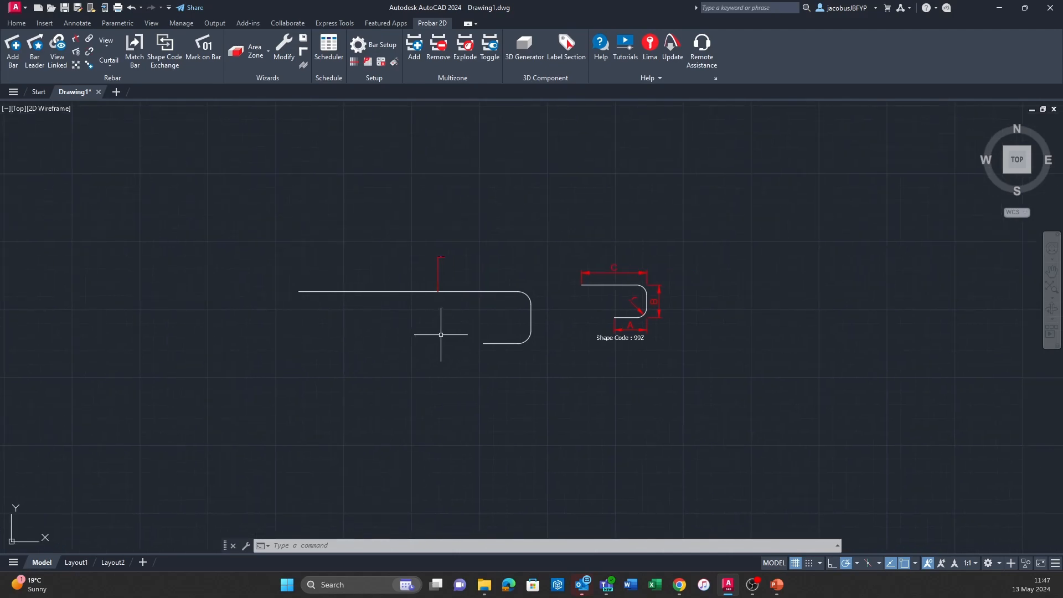
type("PRKNADDBAR")
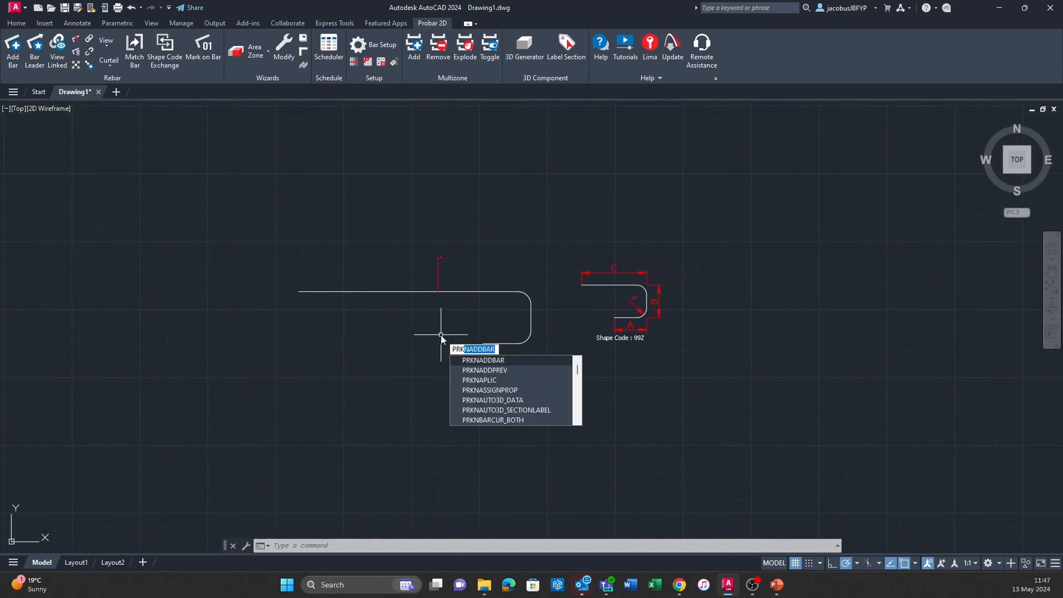
key("Return")
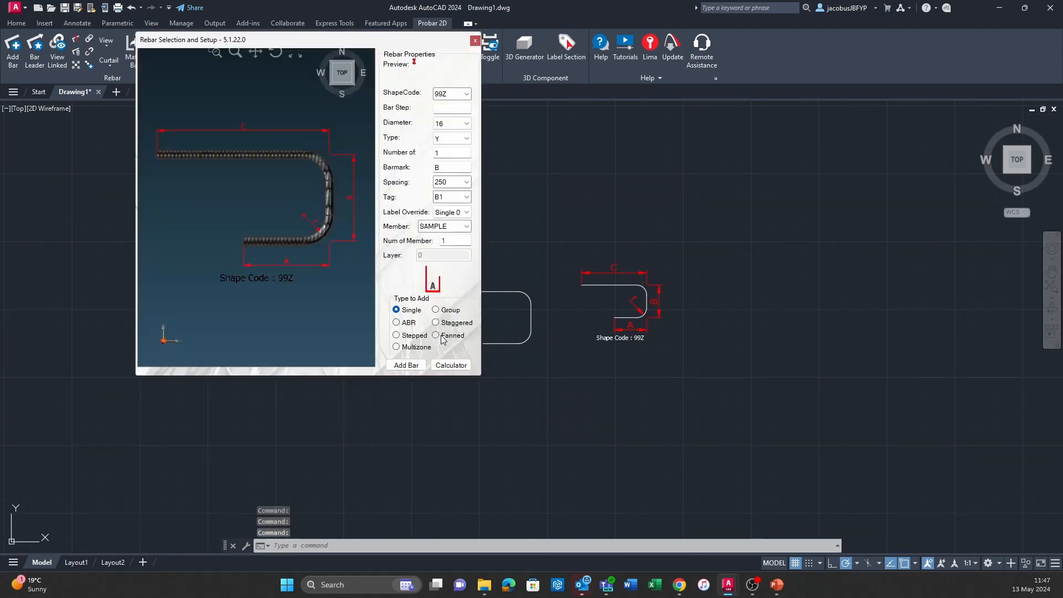
left_click(451, 365)
left_click(451, 365)
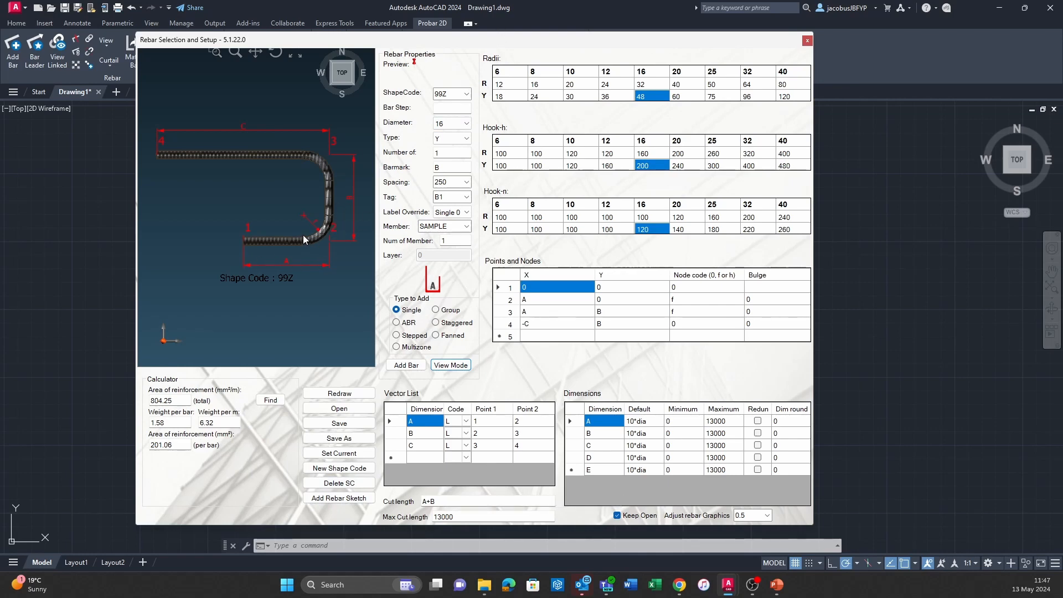
left_click(453, 500)
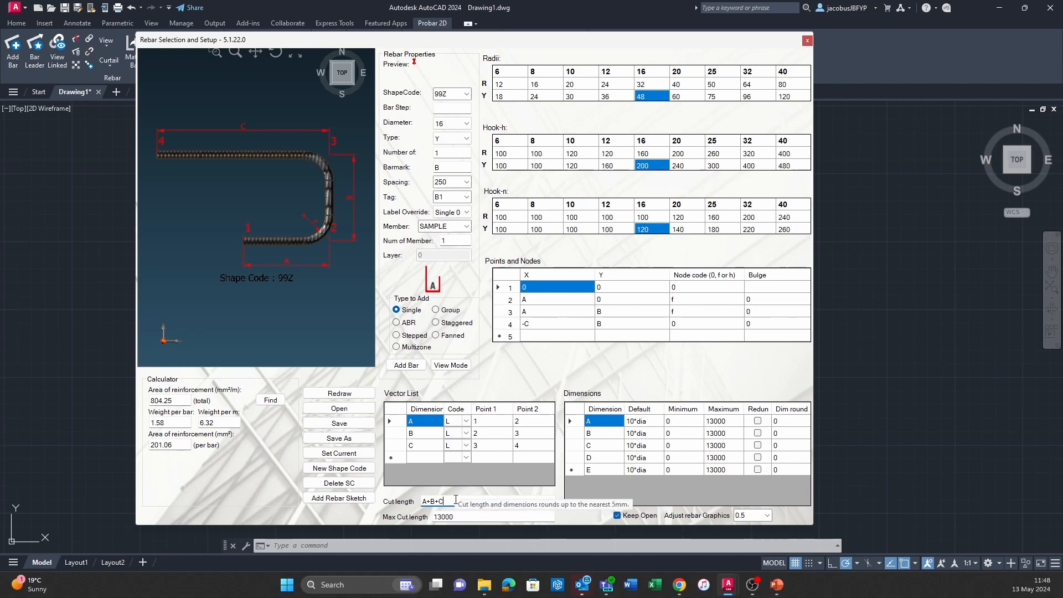
left_click(326, 423)
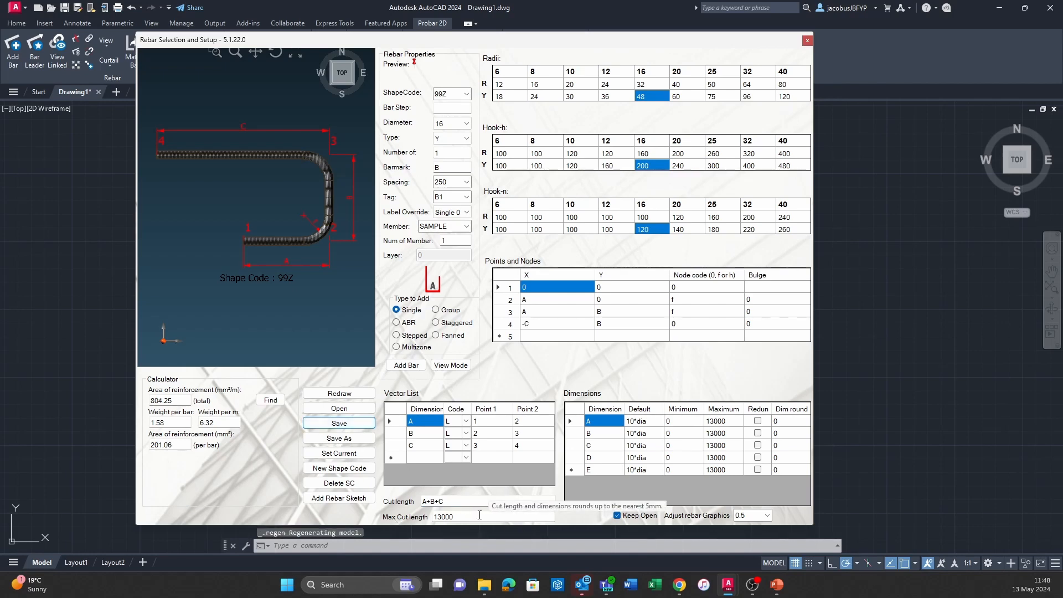